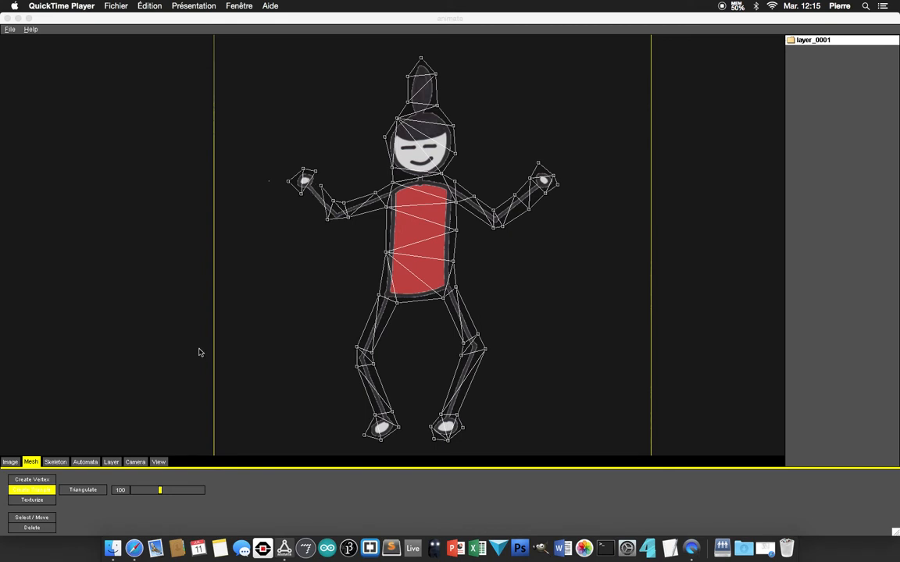
Step: Add the missing mesh triangle at the wrist between the image-left hand and its forearm
{"action": "left_click", "coordinate": [55, 463]}
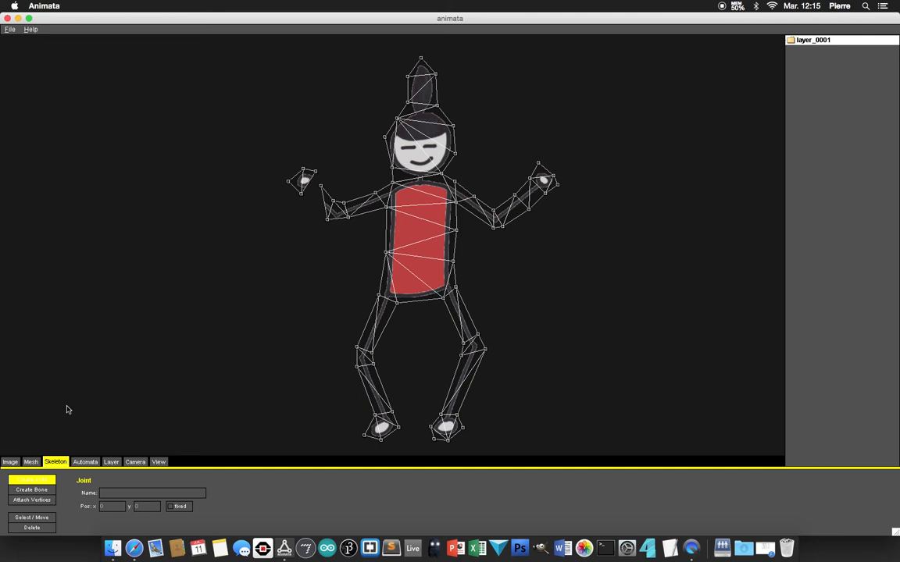
{"action": "left_click", "coordinate": [32, 462]}
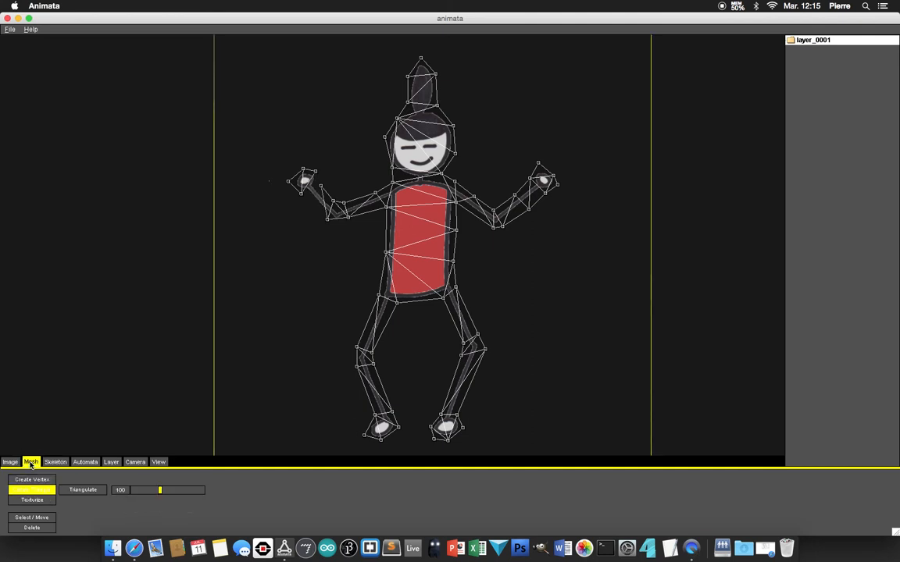
{"action": "left_click", "coordinate": [300, 192]}
{"action": "left_click", "coordinate": [327, 220]}
{"action": "left_click", "coordinate": [321, 187]}
{"action": "left_click", "coordinate": [321, 187]}
Step: Finish the mesh editing by changing to skeleton mode, and save the project
{"action": "left_click", "coordinate": [55, 462]}
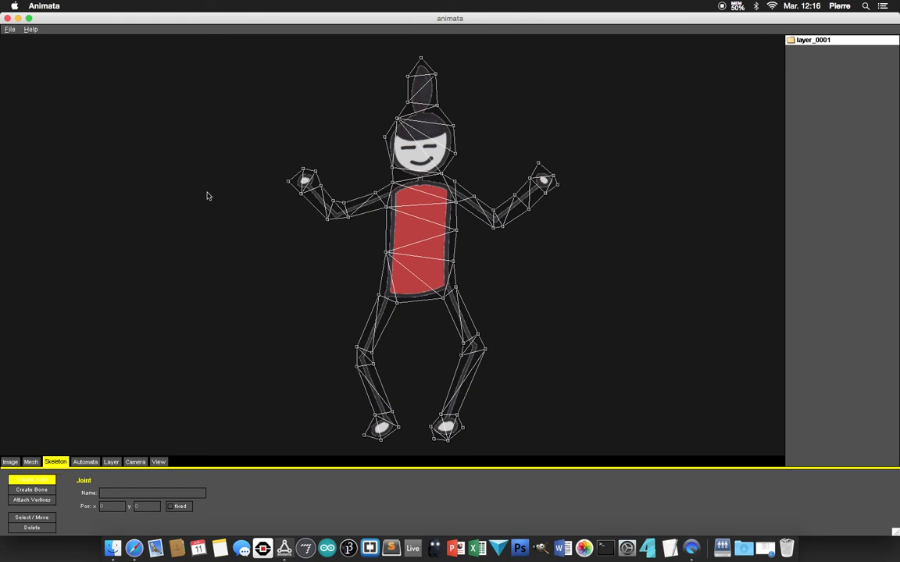
{"action": "left_click", "coordinate": [10, 29]}
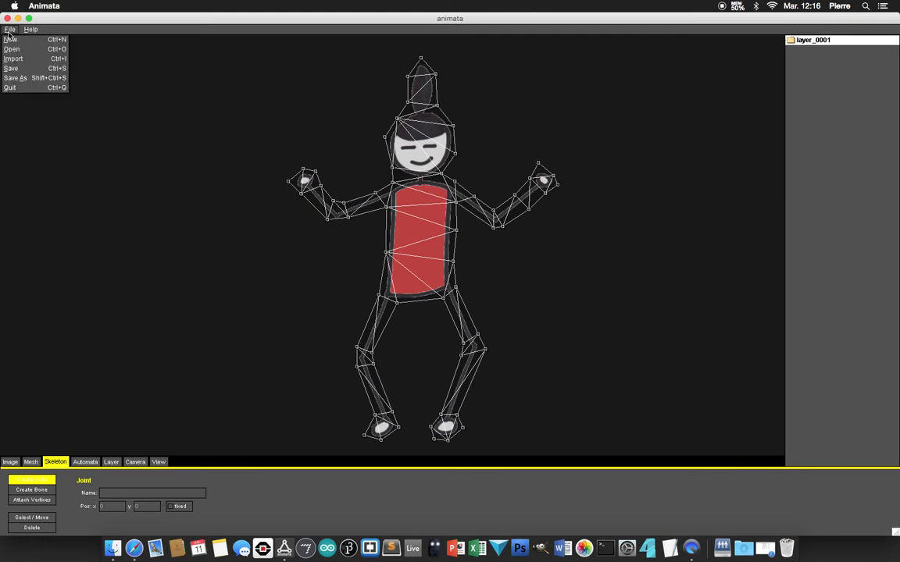
{"action": "left_click", "coordinate": [12, 69]}
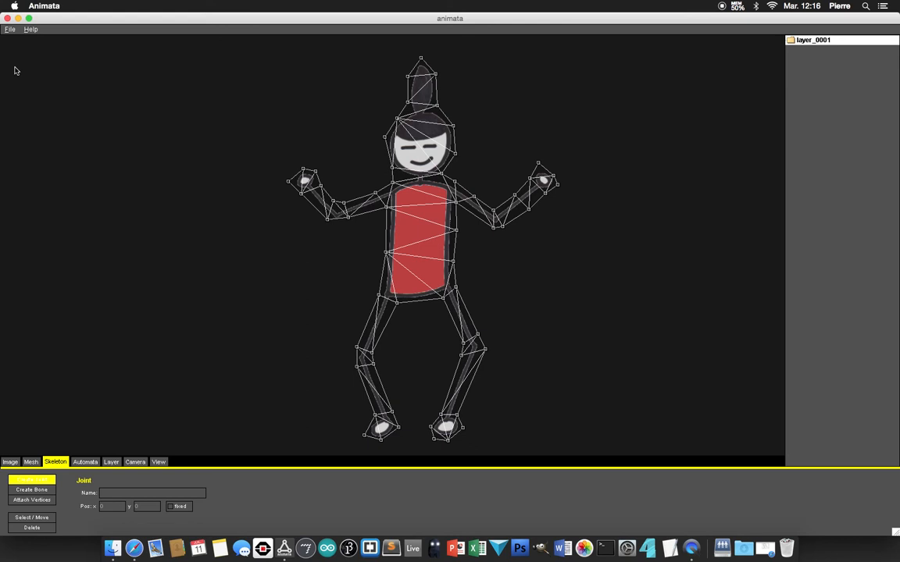
Step: Examine the joint layout in SkeletonTracking.jpg in Safari, and delete the stray joint created beside the figure in Animata
{"action": "left_click", "coordinate": [132, 552]}
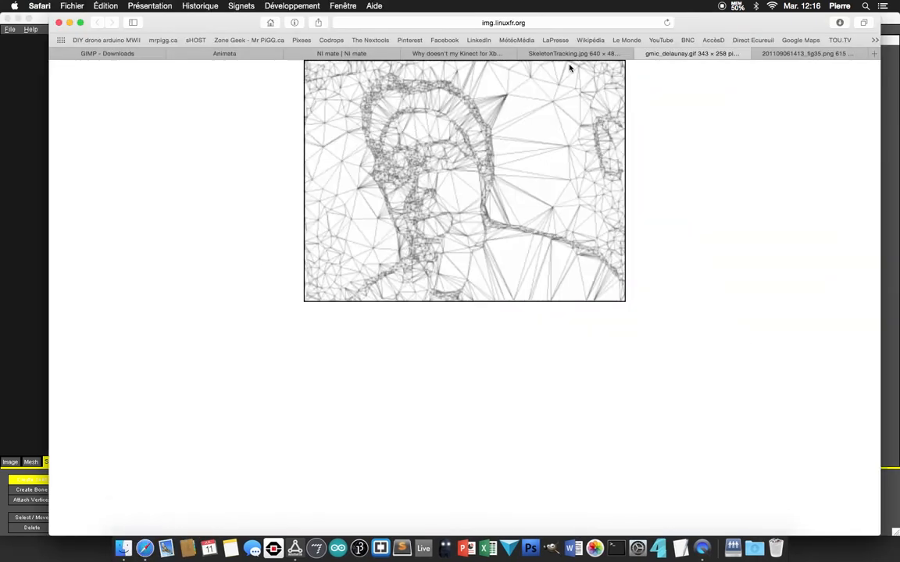
{"action": "left_click", "coordinate": [566, 54]}
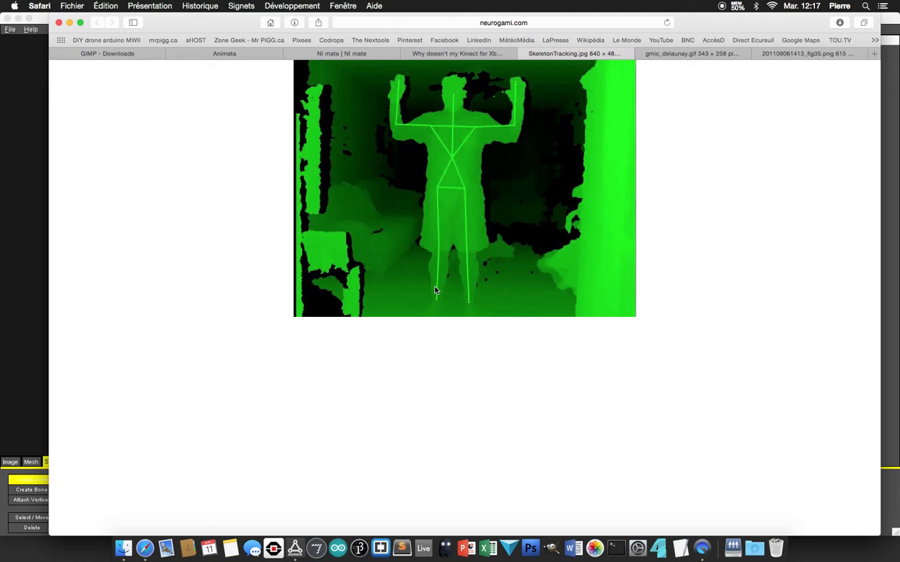
{"action": "left_click", "coordinate": [11, 281]}
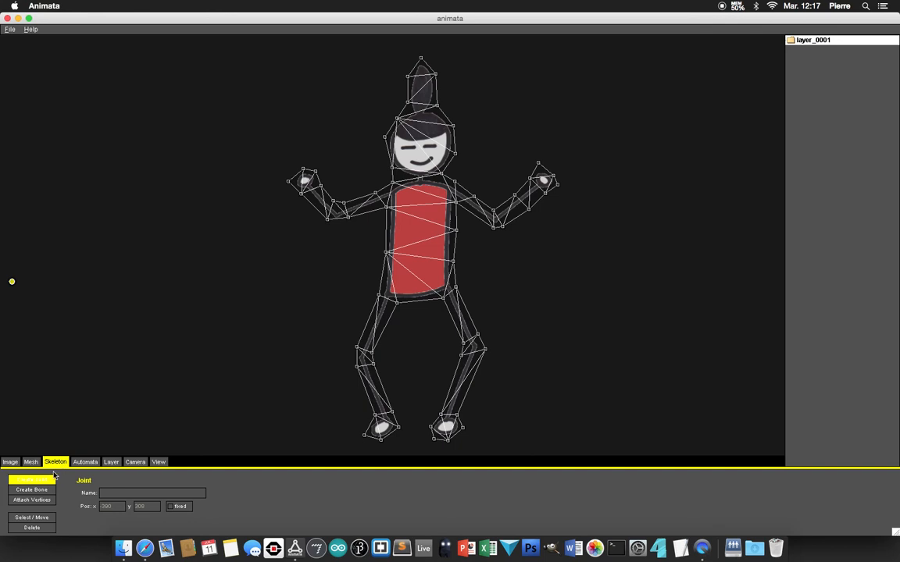
{"action": "left_click", "coordinate": [32, 489]}
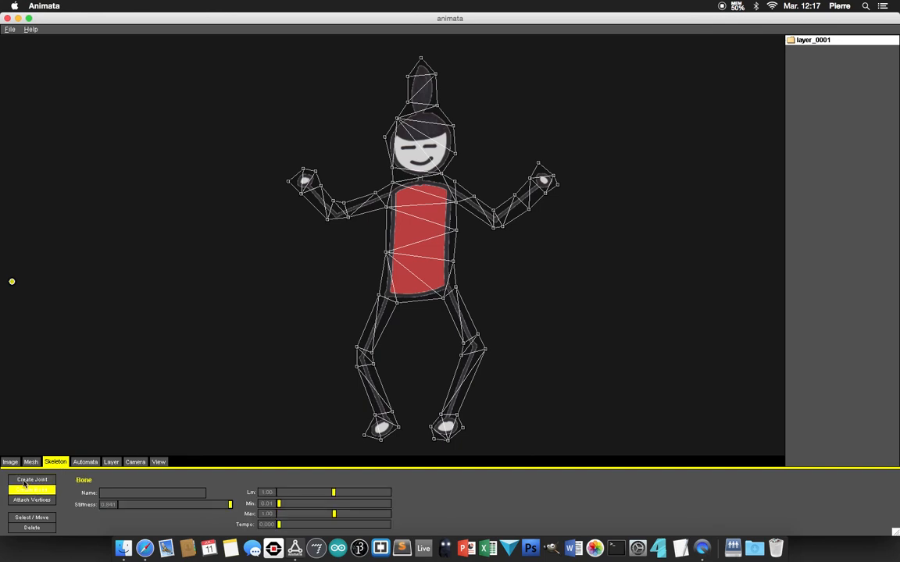
{"action": "left_click", "coordinate": [24, 481]}
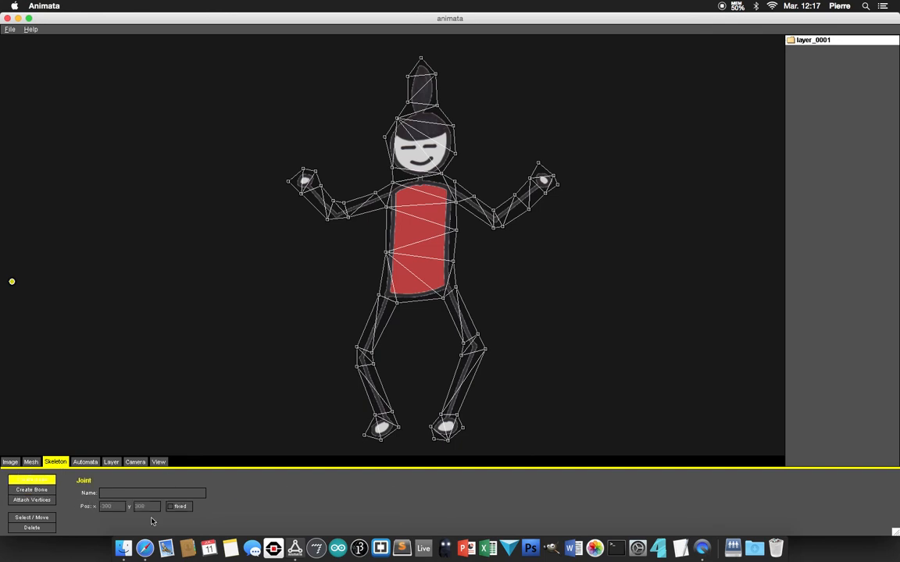
{"action": "left_click", "coordinate": [145, 545]}
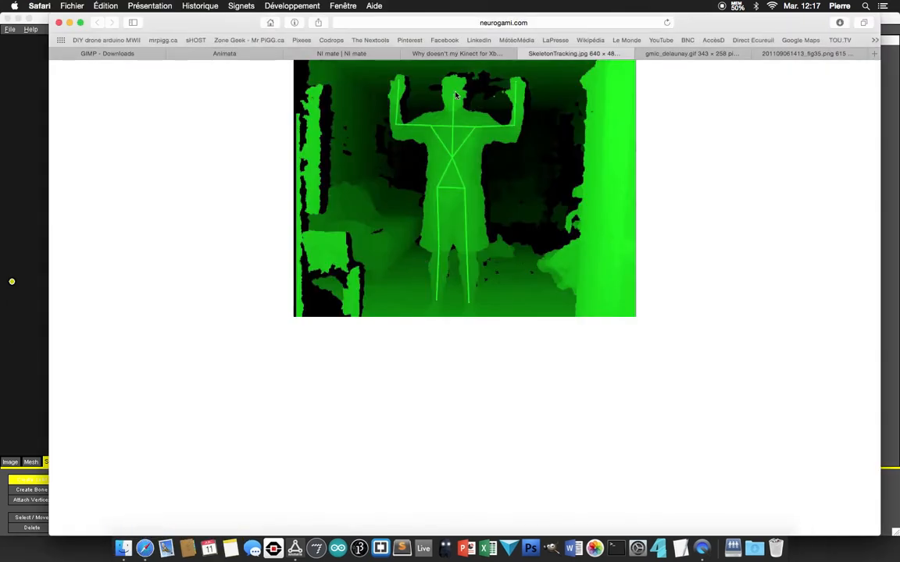
{"action": "left_click", "coordinate": [13, 284]}
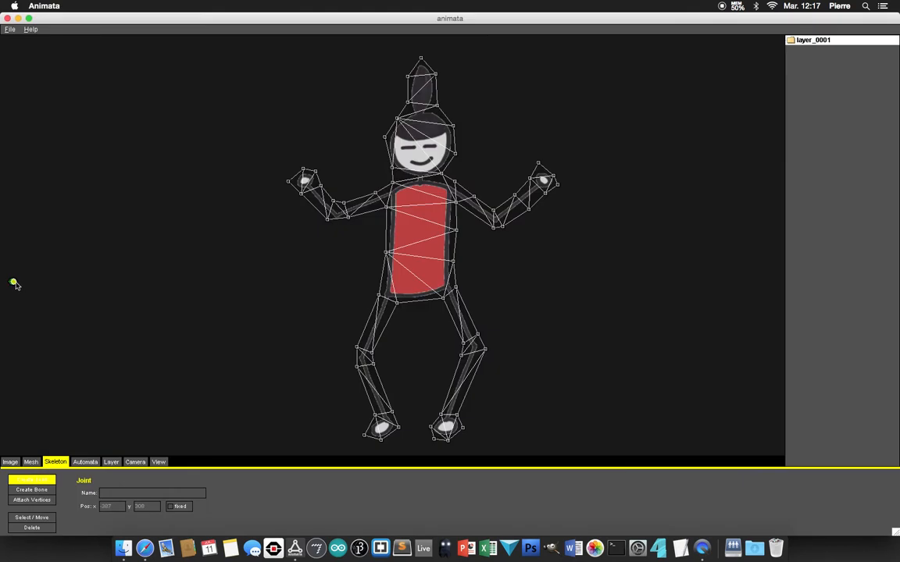
{"action": "left_click", "coordinate": [35, 528]}
{"action": "left_click", "coordinate": [14, 283]}
Step: Create joints on the figure's head, neck, both shoulders, both elbows and both hands
{"action": "left_click", "coordinate": [32, 479]}
{"action": "left_click", "coordinate": [418, 136]}
{"action": "left_click", "coordinate": [390, 192]}
{"action": "left_click", "coordinate": [450, 189]}
{"action": "left_click", "coordinate": [493, 215]}
{"action": "left_click", "coordinate": [337, 212]}
{"action": "left_click", "coordinate": [304, 181]}
{"action": "left_click", "coordinate": [540, 182]}
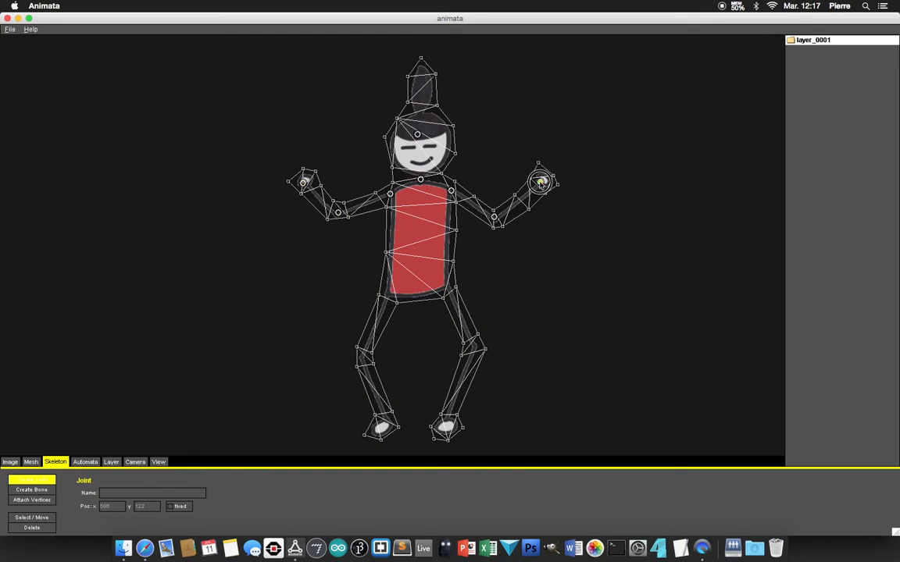
Step: Create joints at the centre of the upper torso and on both hips, both knees and both feet
{"action": "left_click", "coordinate": [422, 214]}
{"action": "left_click", "coordinate": [386, 293]}
{"action": "left_click", "coordinate": [446, 287]}
{"action": "left_click", "coordinate": [362, 358]}
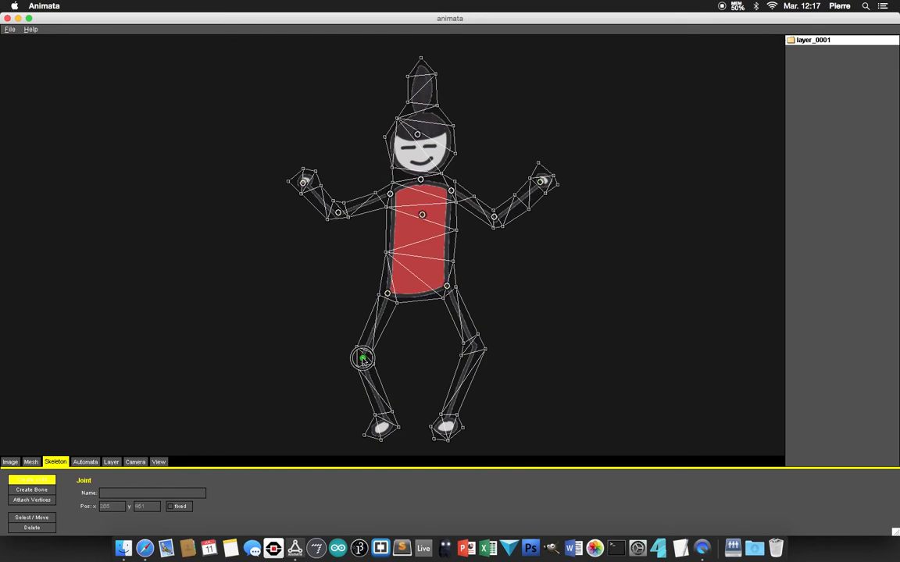
{"action": "left_click", "coordinate": [474, 348]}
{"action": "left_click", "coordinate": [382, 428]}
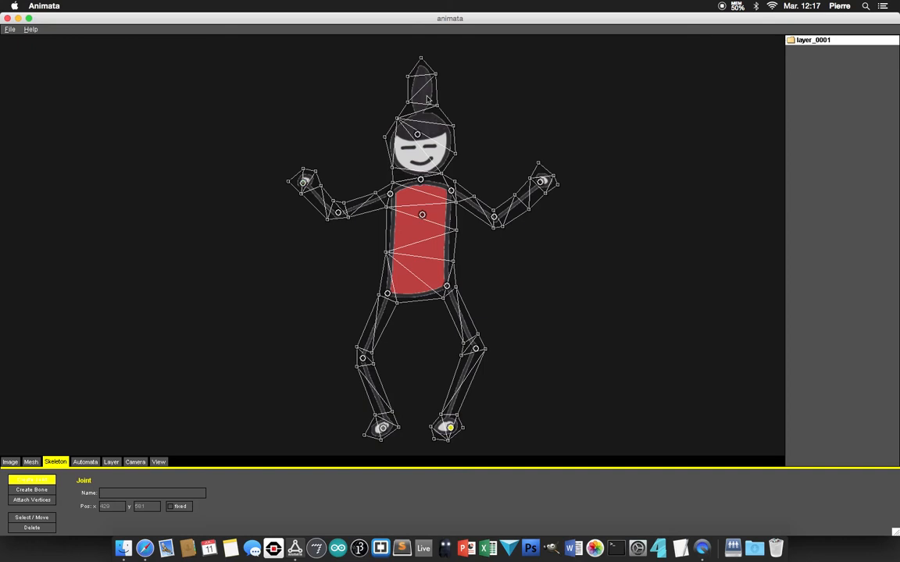
Step: Place two trial joints in the empty area beside the figure and delete them
{"action": "left_click", "coordinate": [128, 202]}
{"action": "left_click", "coordinate": [218, 137]}
{"action": "left_click", "coordinate": [32, 528]}
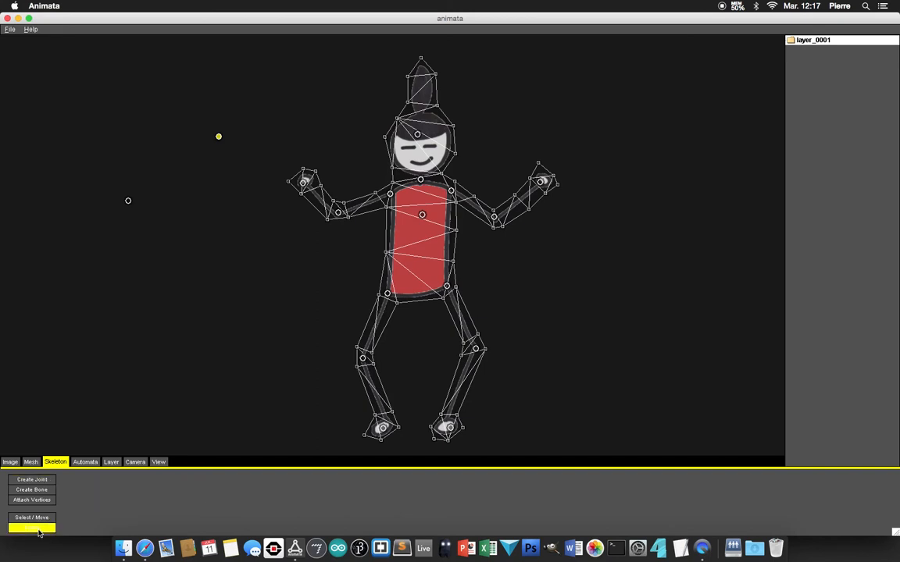
{"action": "left_click", "coordinate": [128, 201]}
{"action": "left_click", "coordinate": [218, 138]}
Step: Adjust the image-left hand joint and the head joint so they sit centred on the hand and the head
{"action": "left_click", "coordinate": [39, 520]}
{"action": "left_click", "coordinate": [304, 182]}
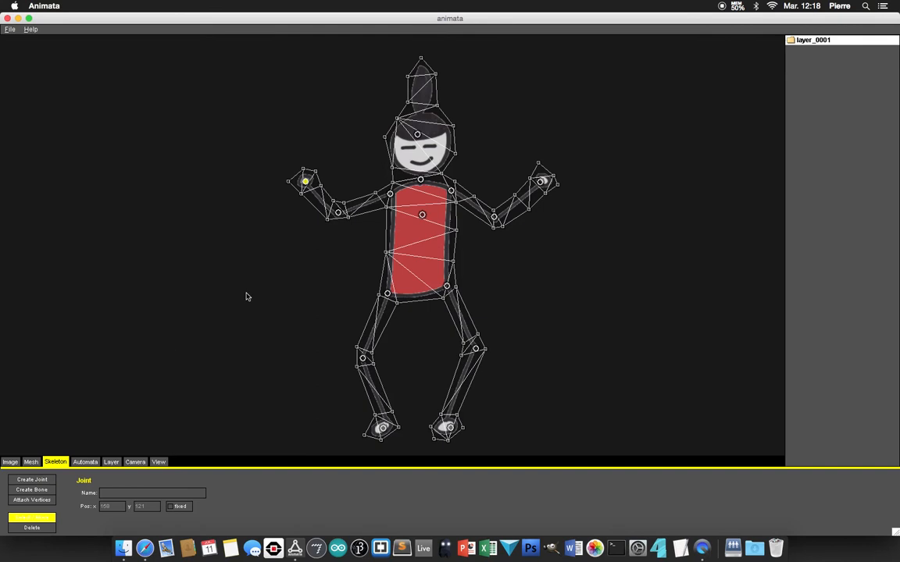
{"action": "left_click", "coordinate": [422, 134]}
Step: Check the skeleton reference in Safari and create bones along both arms, across the shoulders and from each shoulder to the torso joint
{"action": "left_click", "coordinate": [142, 553]}
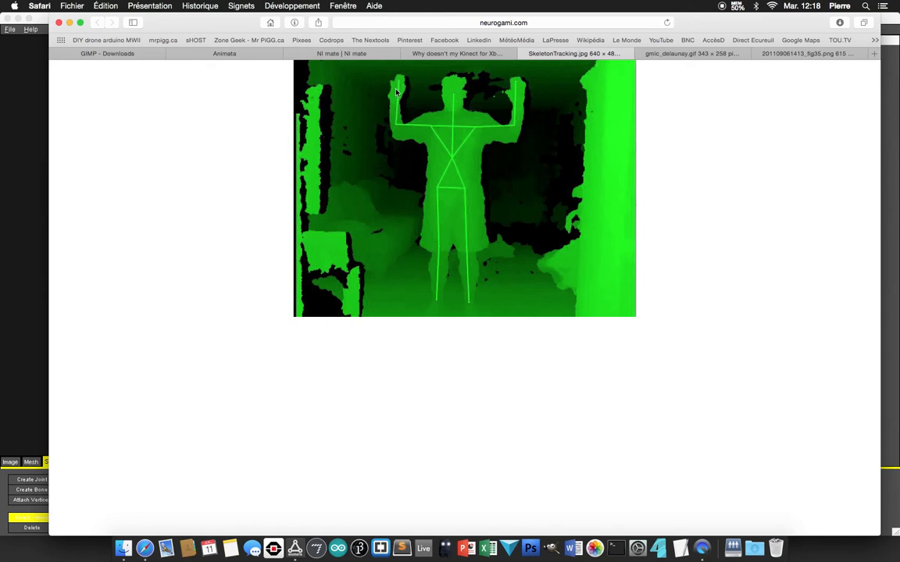
{"action": "left_click", "coordinate": [33, 241]}
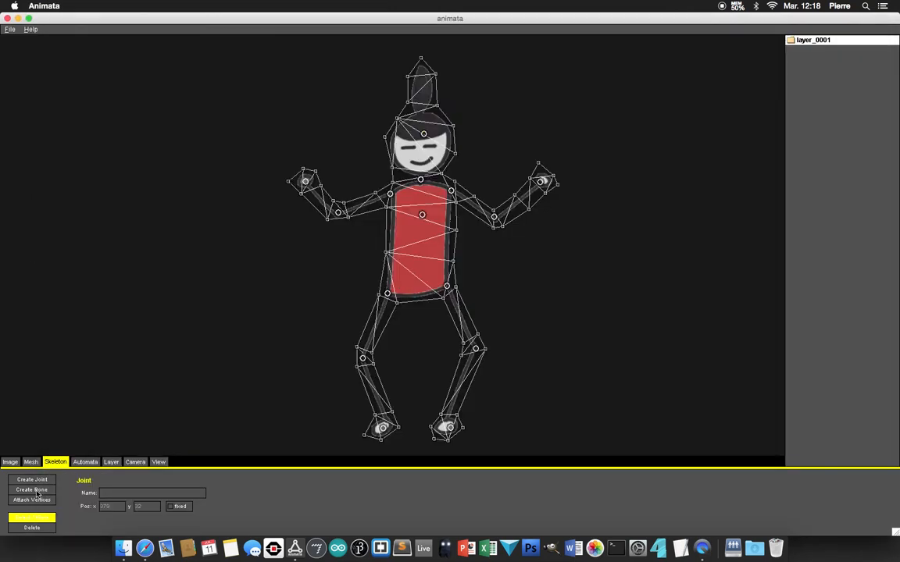
{"action": "left_click", "coordinate": [37, 490]}
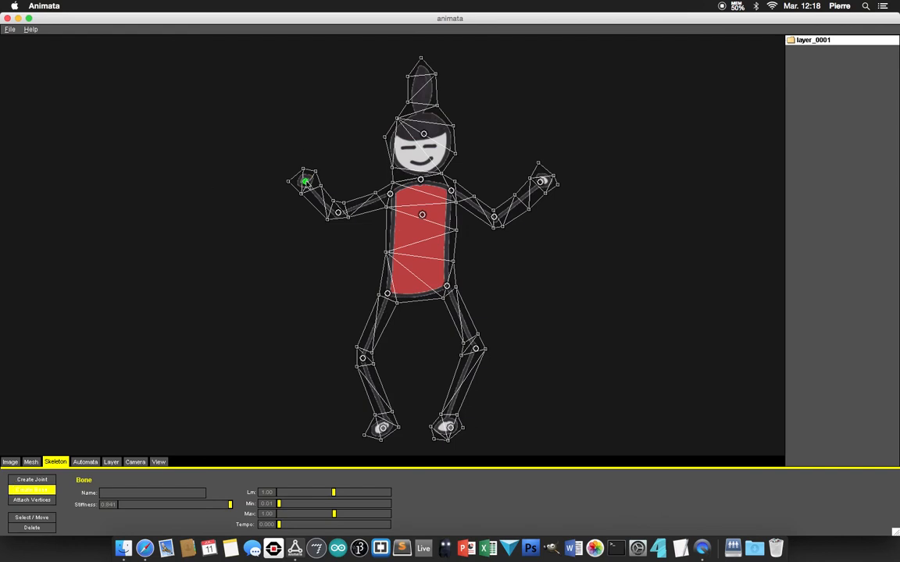
{"action": "left_click_drag", "start_coordinate": [305, 181], "coordinate": [57, 195]}
{"action": "left_click_drag", "start_coordinate": [541, 181], "coordinate": [500, 222]}
{"action": "left_click", "coordinate": [494, 218]}
{"action": "left_click", "coordinate": [452, 192]}
{"action": "left_click", "coordinate": [389, 194]}
{"action": "left_click", "coordinate": [339, 211]}
{"action": "left_click", "coordinate": [327, 256]}
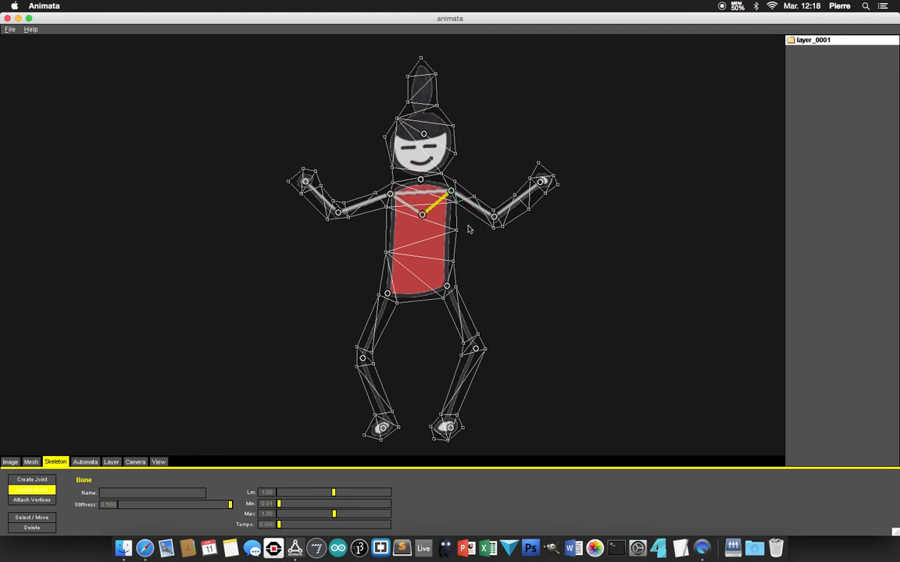
Step: Create bones from the torso joint to both hips, between the hips, down both legs to the feet, and from head to neck
{"action": "left_click_drag", "start_coordinate": [422, 217], "coordinate": [387, 295]}
{"action": "mouse_move", "coordinate": [388, 295]}
{"action": "left_mouse_down"}
{"action": "mouse_move", "coordinate": [447, 287]}
{"action": "mouse_move", "coordinate": [421, 216]}
{"action": "left_mouse_up"}
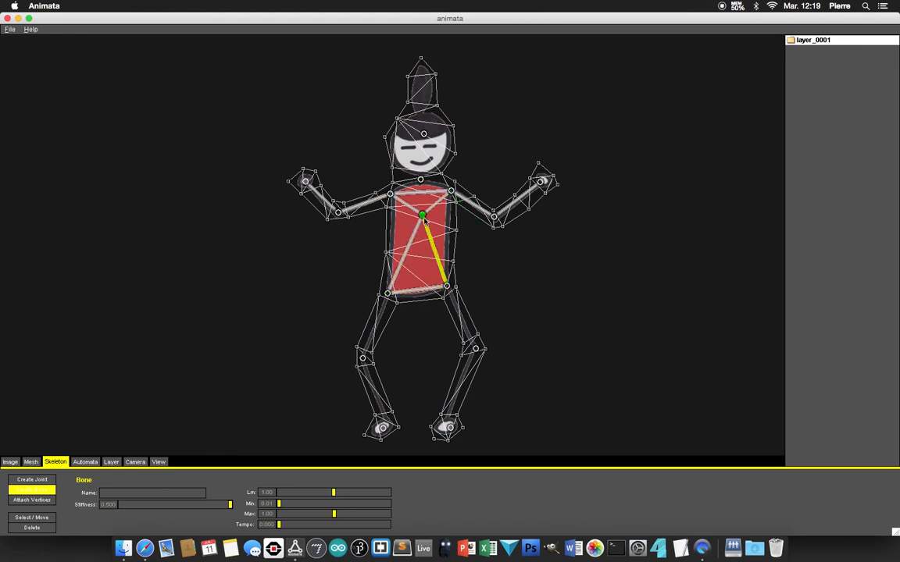
{"action": "left_click_drag", "start_coordinate": [387, 294], "coordinate": [381, 428]}
{"action": "left_click_drag", "start_coordinate": [447, 287], "coordinate": [475, 349]}
{"action": "left_click", "coordinate": [449, 427]}
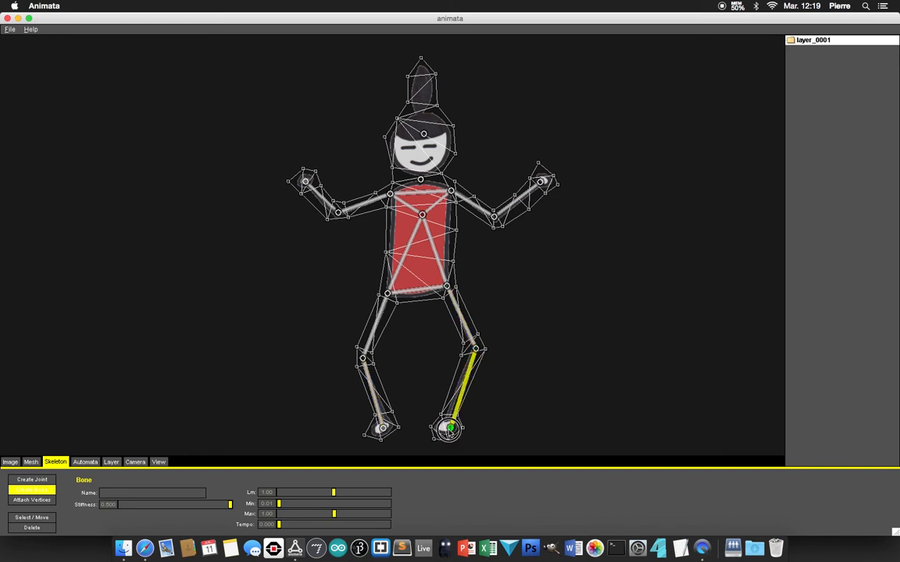
{"action": "left_click_drag", "start_coordinate": [424, 136], "coordinate": [420, 180]}
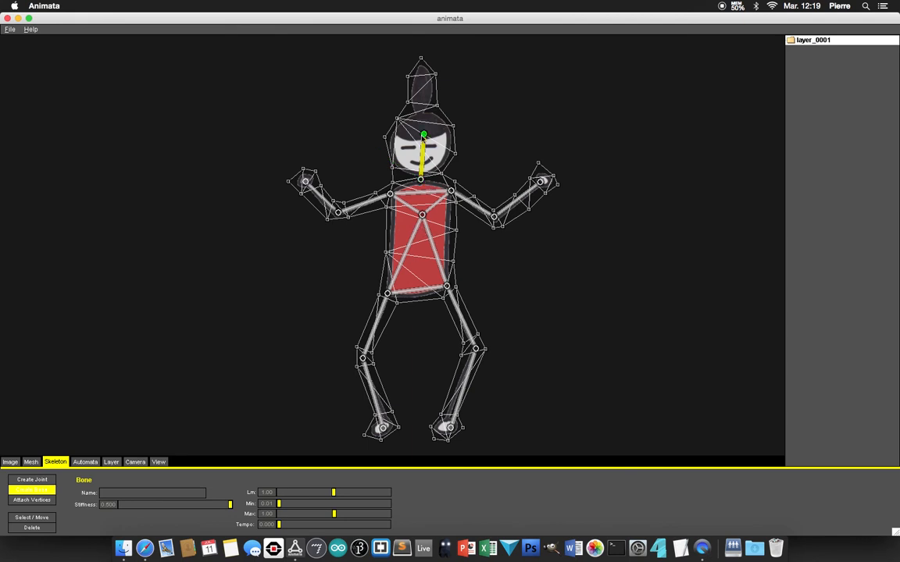
Step: Test the bone connections by moving the image-left hand joint around and returning it to the hand
{"action": "left_click", "coordinate": [32, 519]}
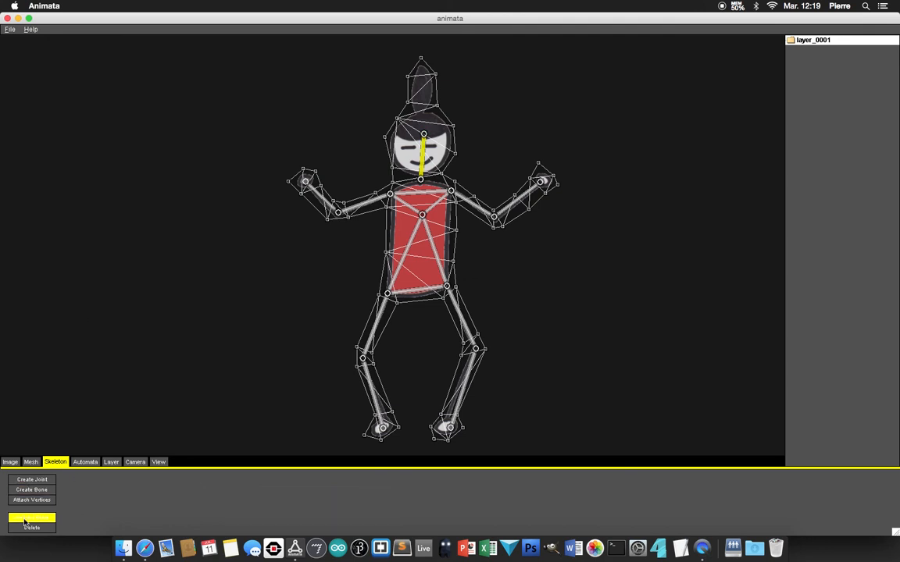
{"action": "mouse_move", "coordinate": [306, 182]}
{"action": "left_mouse_down"}
{"action": "mouse_move", "coordinate": [292, 247]}
{"action": "mouse_move", "coordinate": [306, 202]}
{"action": "mouse_move", "coordinate": [307, 219]}
{"action": "mouse_move", "coordinate": [303, 192]}
{"action": "mouse_move", "coordinate": [308, 225]}
{"action": "mouse_move", "coordinate": [295, 220]}
{"action": "mouse_move", "coordinate": [306, 179]}
{"action": "left_mouse_up"}
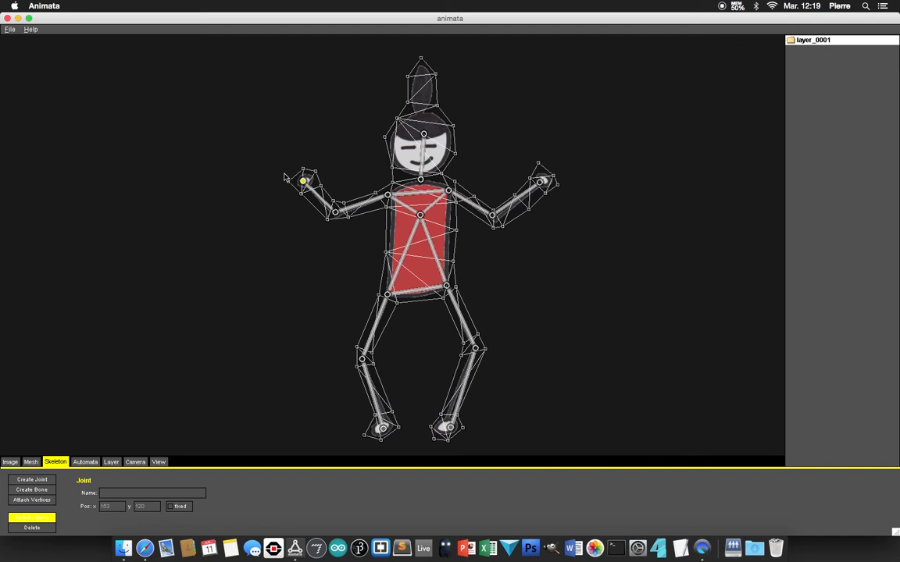
{"action": "mouse_move", "coordinate": [304, 181]}
{"action": "left_mouse_down"}
{"action": "mouse_move", "coordinate": [295, 201]}
{"action": "mouse_move", "coordinate": [306, 180]}
{"action": "left_mouse_up"}
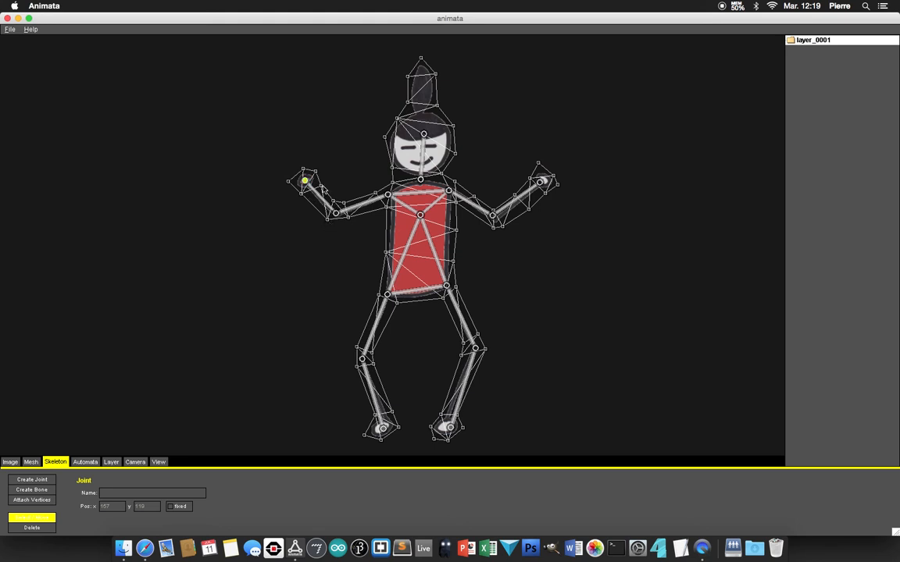
Step: Attach the surrounding hand and forearm vertices to the image-left forearm bone with the attachment area set to 1.75
{"action": "left_click", "coordinate": [31, 503]}
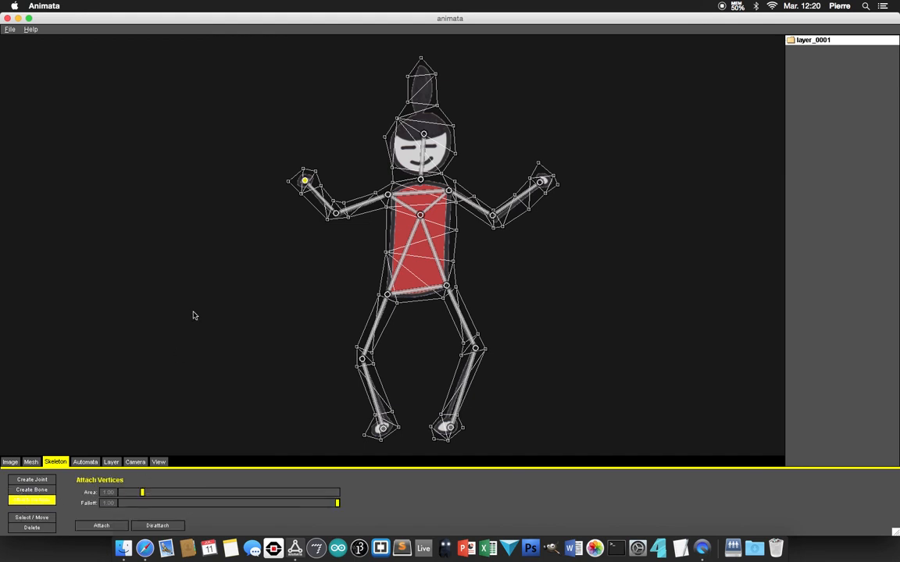
{"action": "left_click", "coordinate": [319, 200]}
{"action": "left_click", "coordinate": [319, 201]}
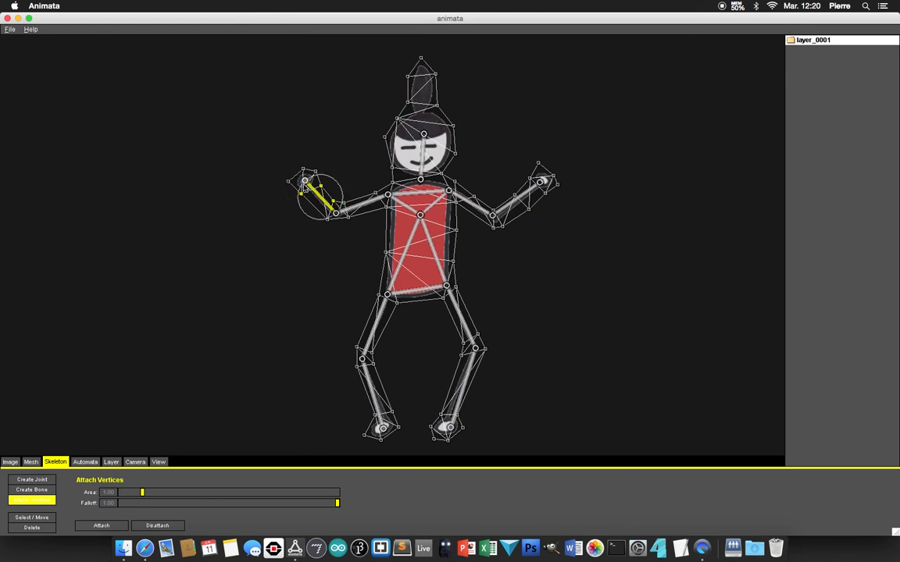
{"action": "left_click_drag", "start_coordinate": [142, 492], "coordinate": [158, 494]}
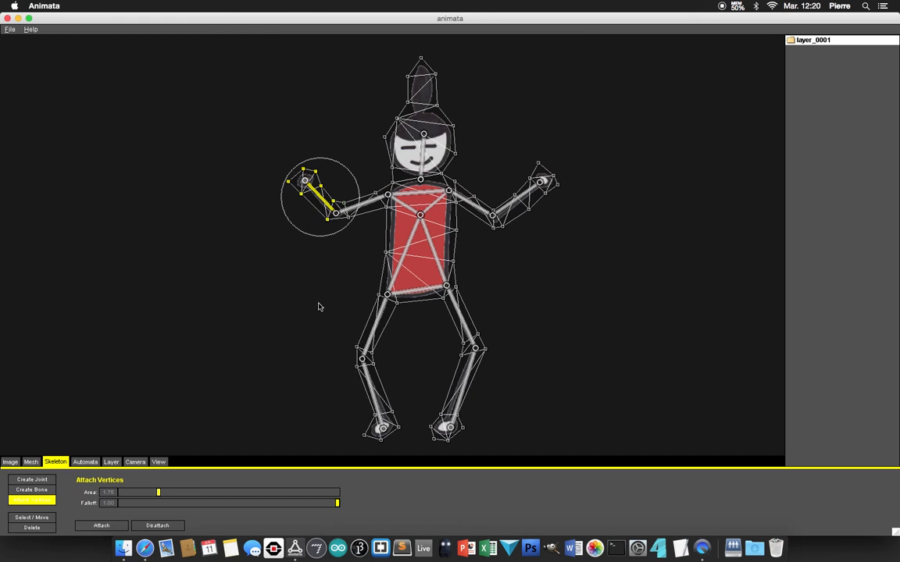
{"action": "left_click", "coordinate": [101, 526]}
Step: Attach the nearby mesh vertices to the image-left upper arm bone, and those around the shoulder bone with an area of 1.15
{"action": "left_click", "coordinate": [373, 203]}
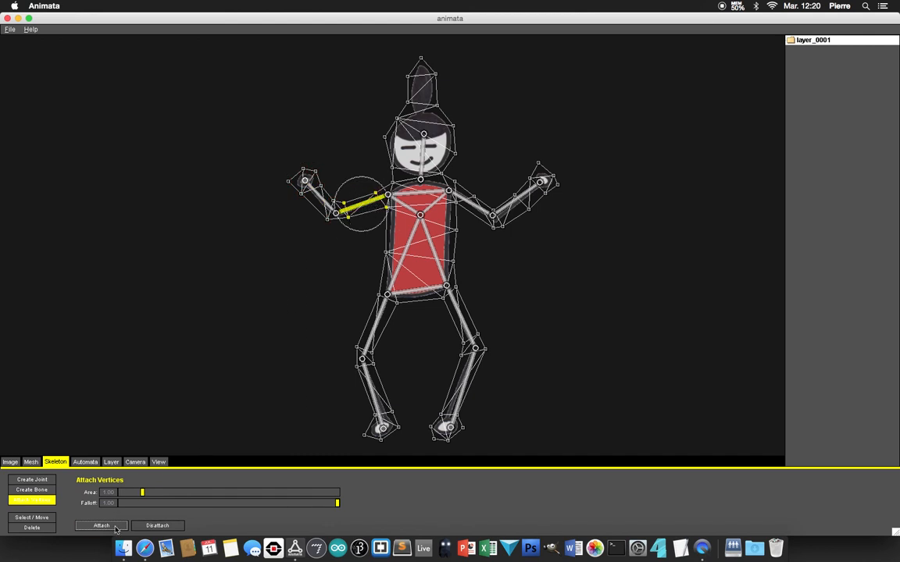
{"action": "left_click", "coordinate": [423, 193]}
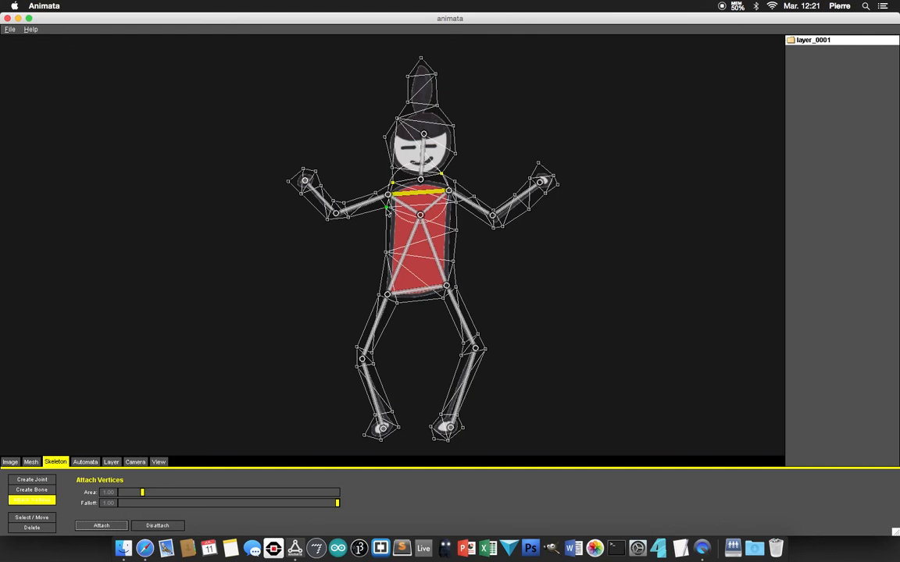
{"action": "left_click_drag", "start_coordinate": [141, 494], "coordinate": [144, 497]}
{"action": "left_click", "coordinate": [387, 207]}
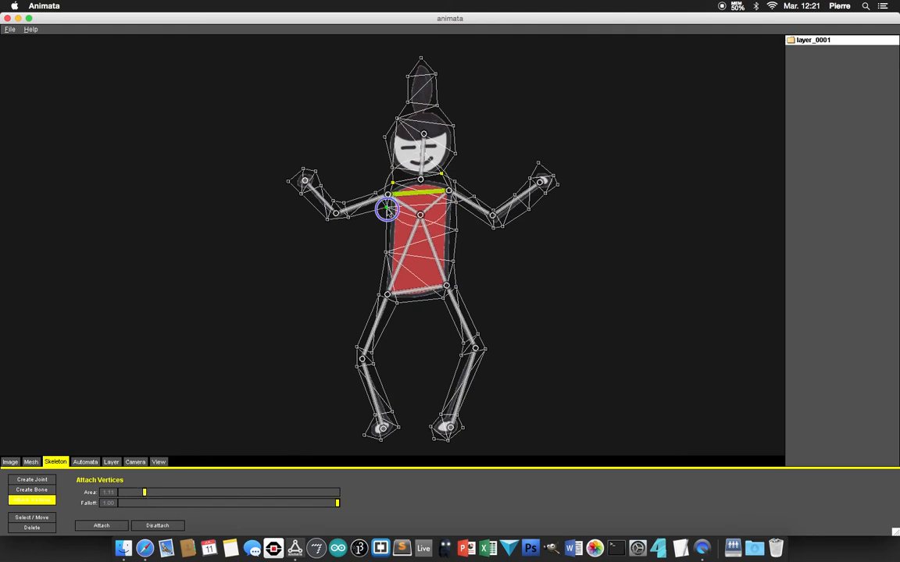
{"action": "left_click", "coordinate": [455, 183]}
{"action": "left_click", "coordinate": [119, 529]}
Step: Attach the nearby mesh vertices to the image-right upper arm bone
{"action": "left_click", "coordinate": [472, 204]}
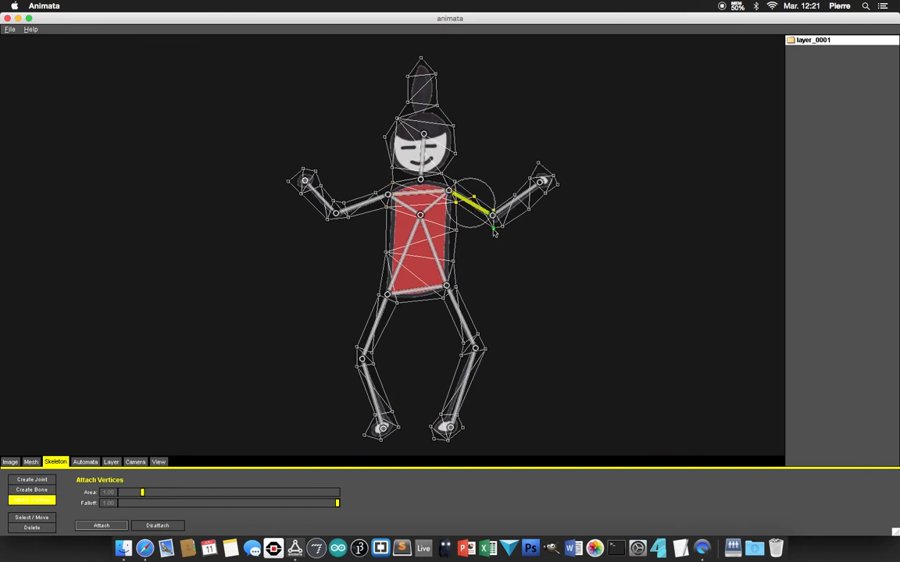